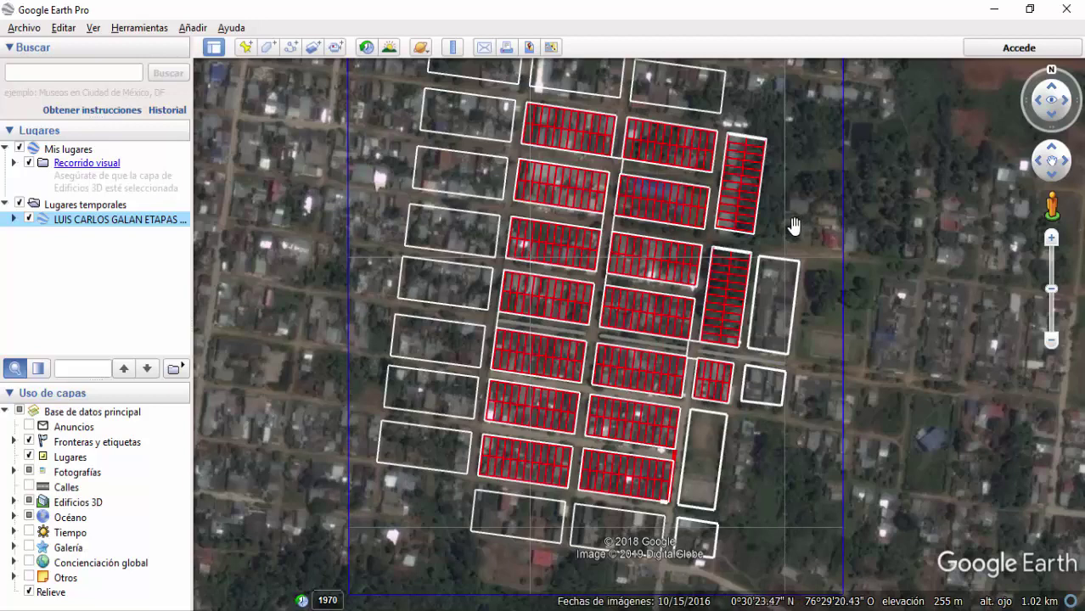
- After reviewing the urbanization KML overlay, show thumbnails of the open AutoCAD drawings
{"action": "left_click", "coordinate": [747, 607]}
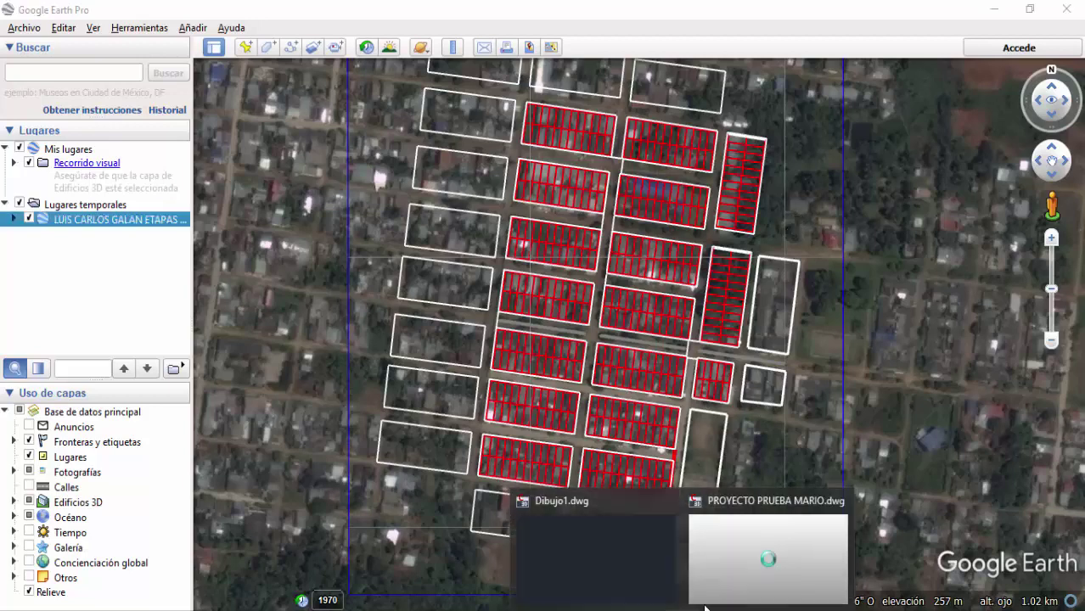
- Switch to PROYECTO PRUEBA MARIO.dwg and bring up its drawing options in Toolspace Settings
{"action": "left_click", "coordinate": [743, 551]}
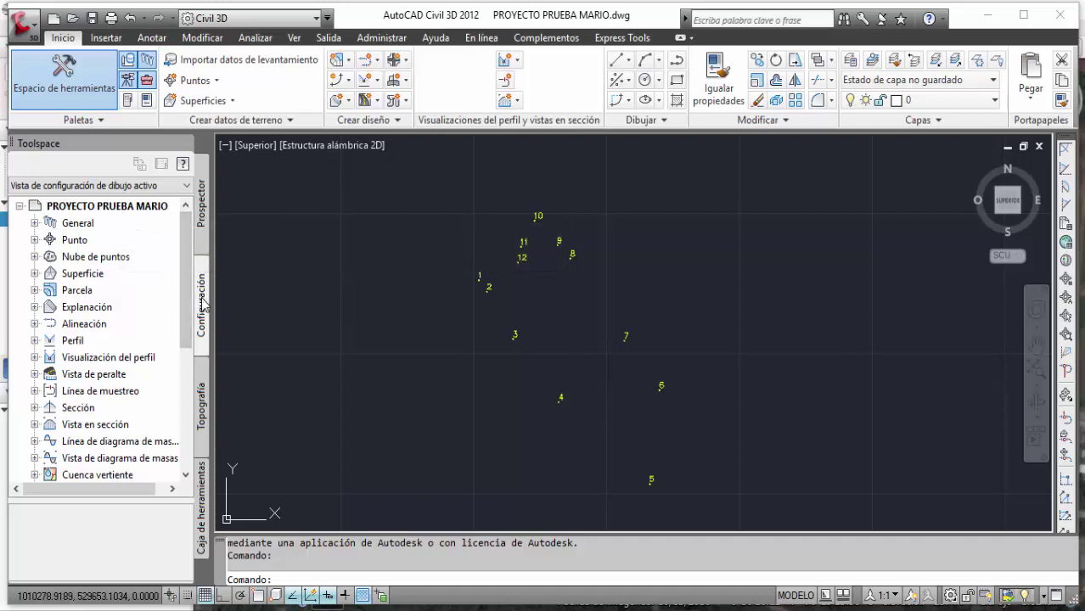
{"action": "right_click", "coordinate": [127, 213]}
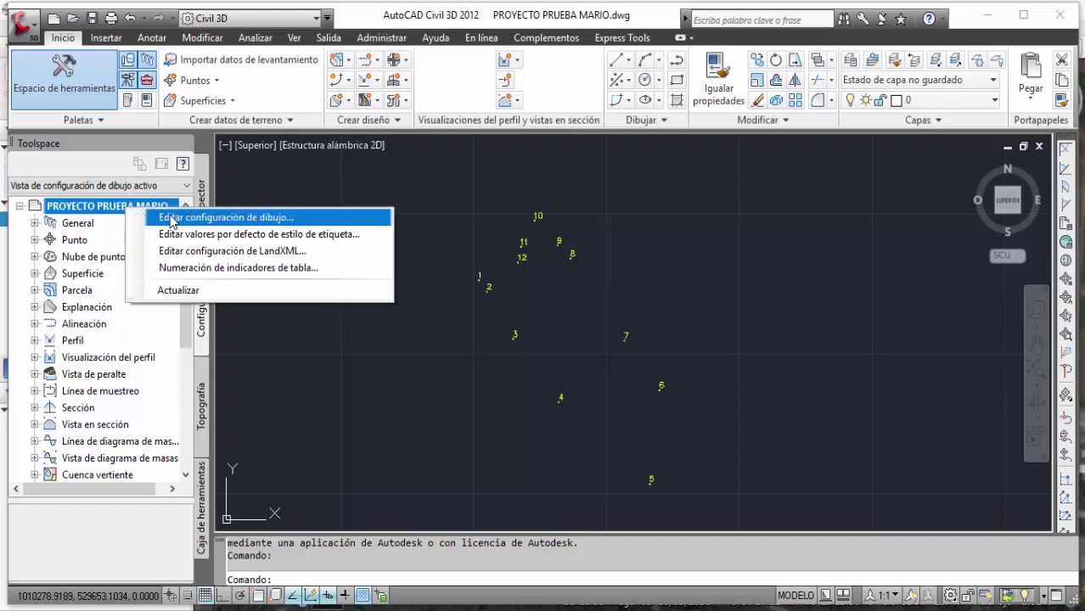
- In Editar configuración de dibujo, check the 1000 custom scale and set the zone category to Colombia
{"action": "left_click", "coordinate": [238, 222]}
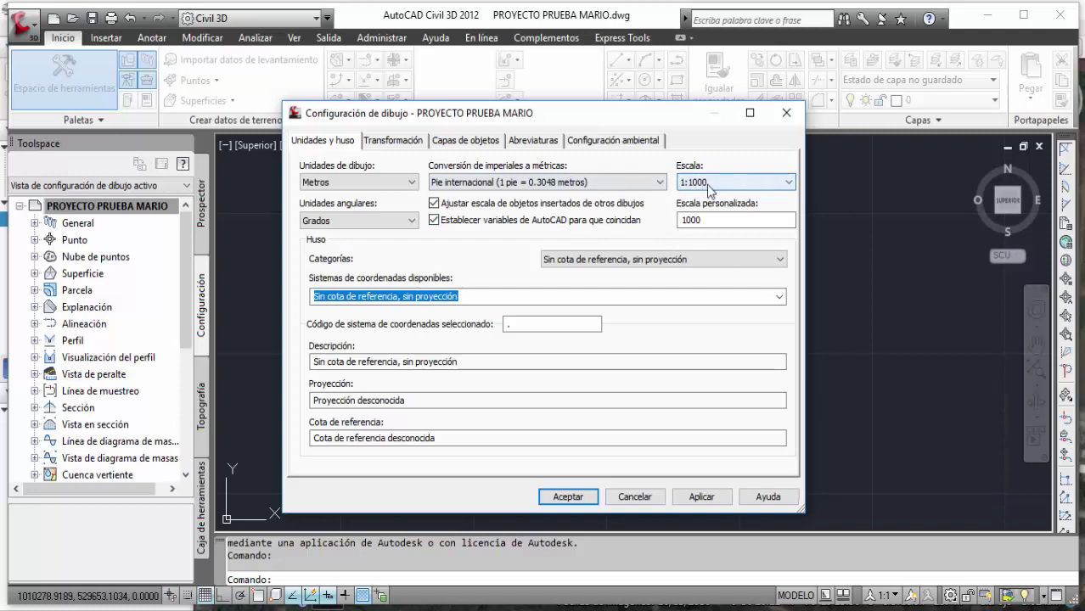
{"action": "left_click", "coordinate": [701, 219]}
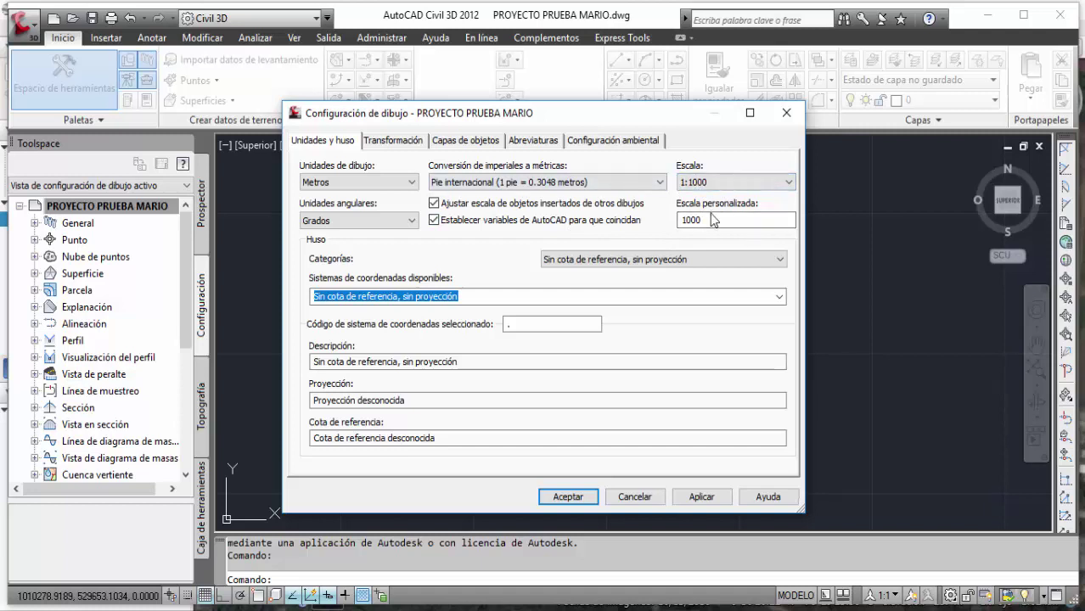
{"action": "left_click", "coordinate": [636, 263]}
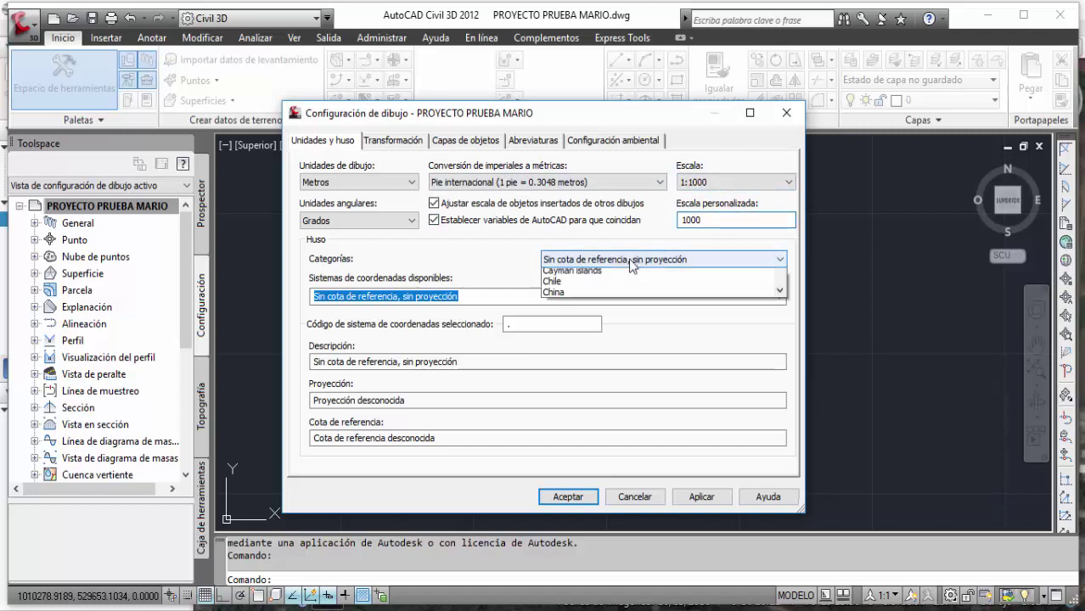
{"action": "scroll", "coordinate": [596, 509], "scroll_direction": "down", "scroll_amount": 1}
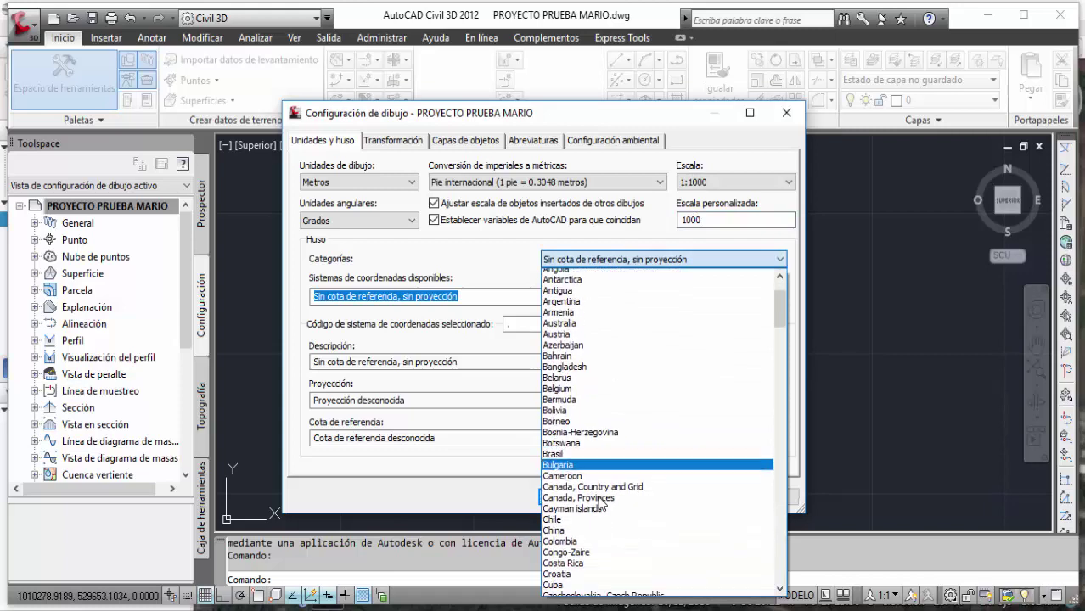
{"action": "scroll", "coordinate": [600, 531], "scroll_direction": "down", "scroll_amount": 1}
{"action": "left_click", "coordinate": [599, 536]}
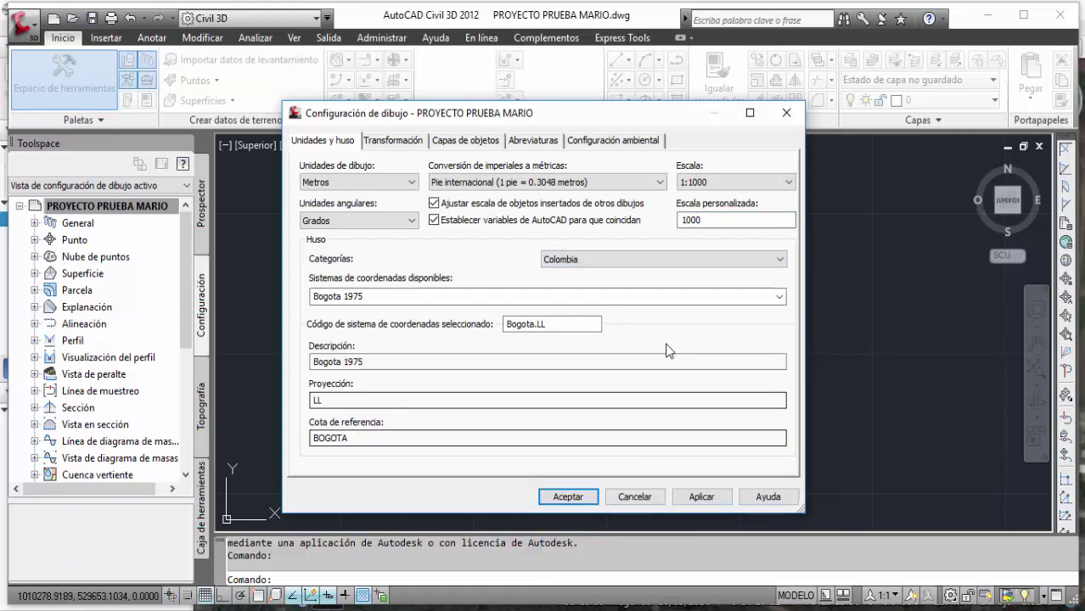
- Set the coordinate system to MAGNA-SIRGAS / Colombia West zone, then apply and accept
{"action": "left_click", "coordinate": [779, 296]}
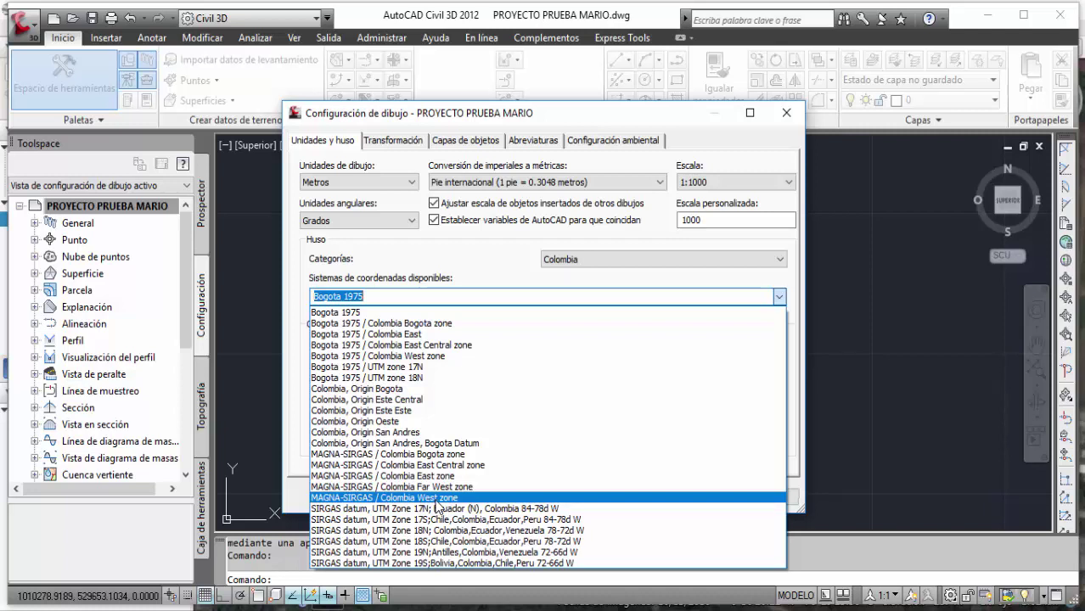
{"action": "left_click", "coordinate": [435, 500]}
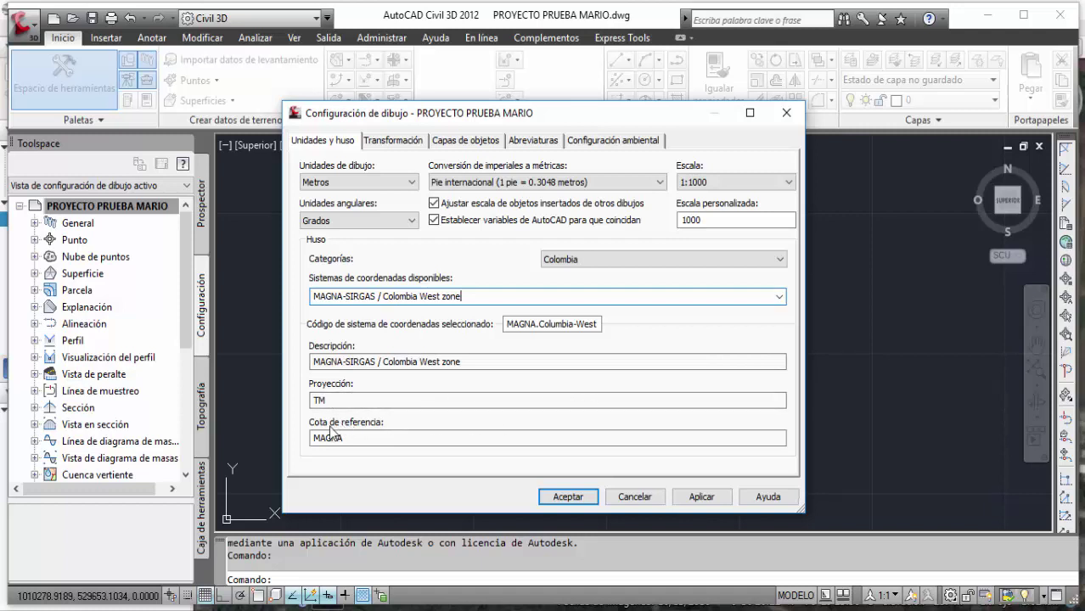
{"action": "left_click", "coordinate": [703, 501]}
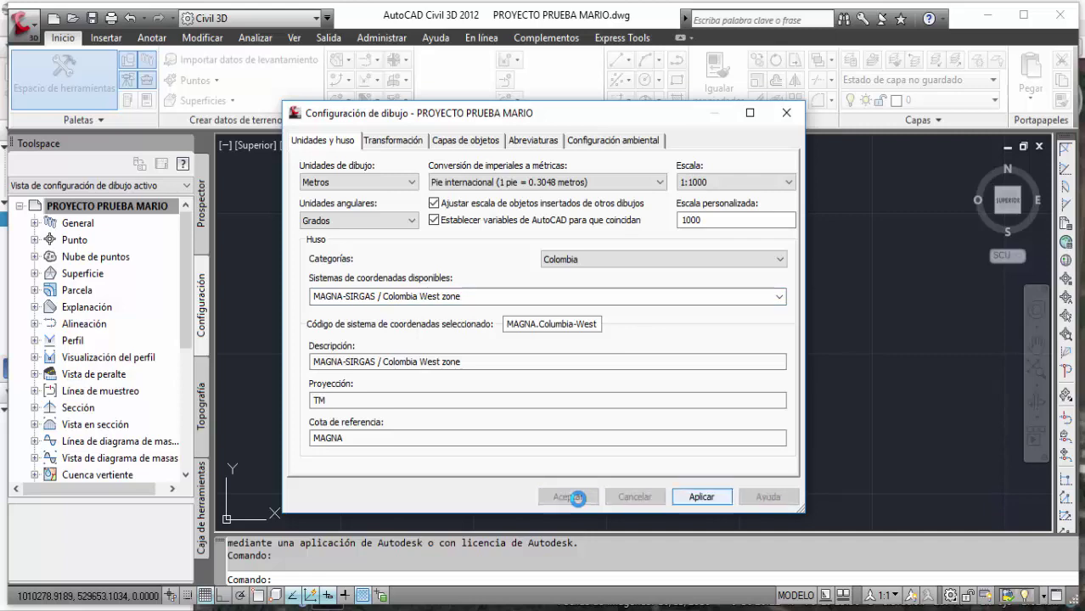
{"action": "left_click", "coordinate": [568, 497]}
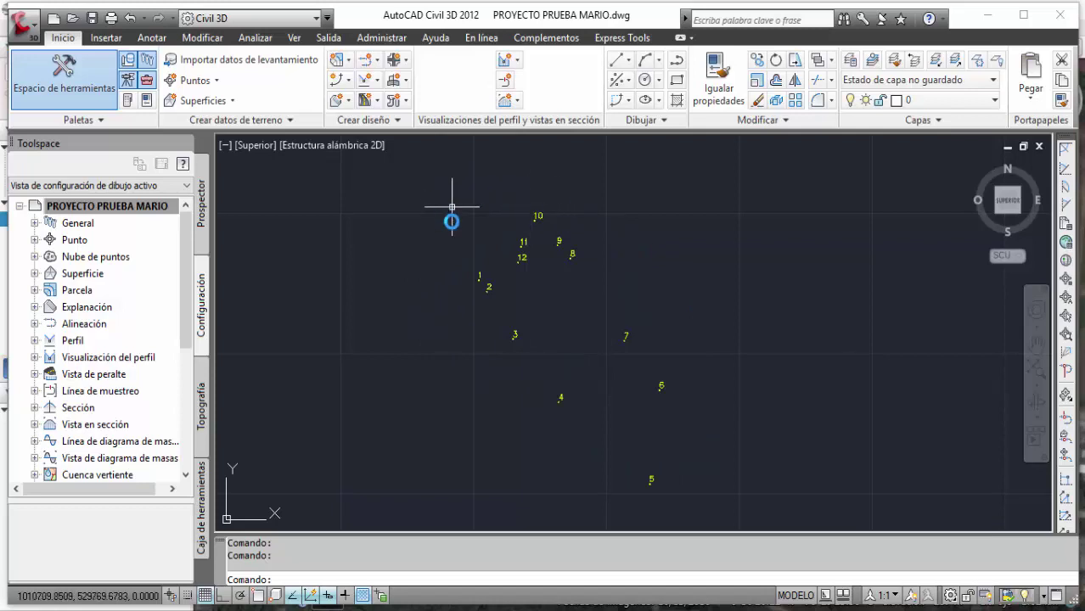
- Launch the Publicar en Google Earth wizard from the Salida tab
{"action": "left_click", "coordinate": [329, 39]}
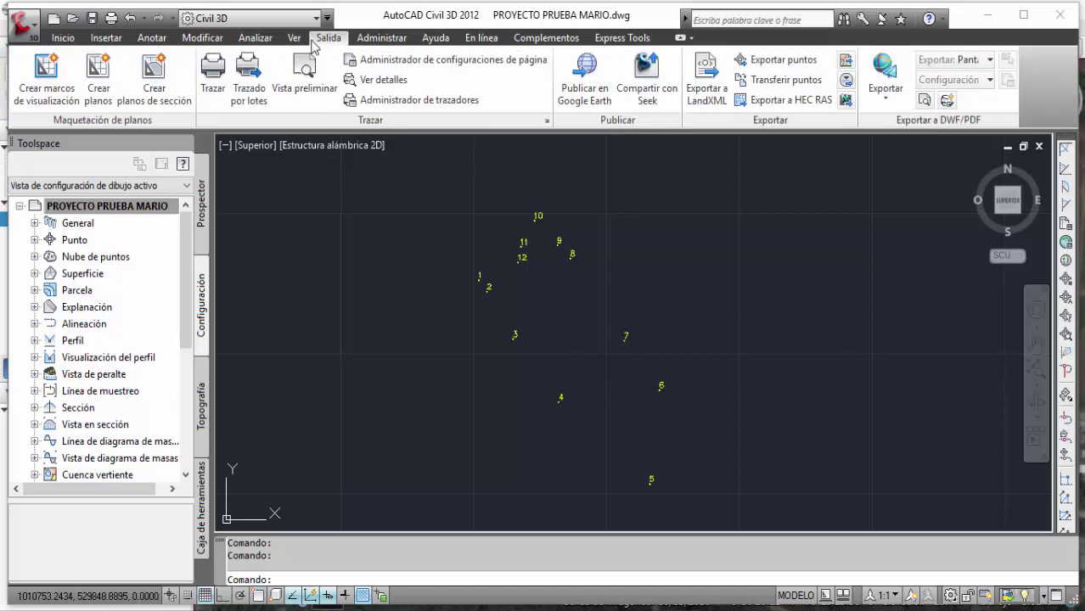
{"action": "left_click", "coordinate": [586, 88]}
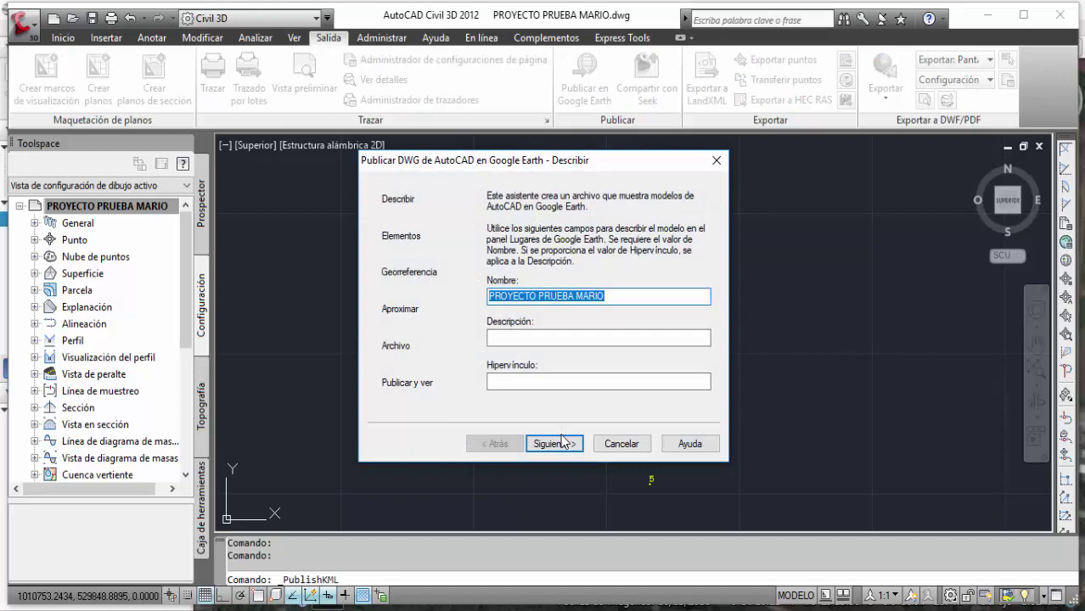
{"action": "left_click", "coordinate": [564, 444]}
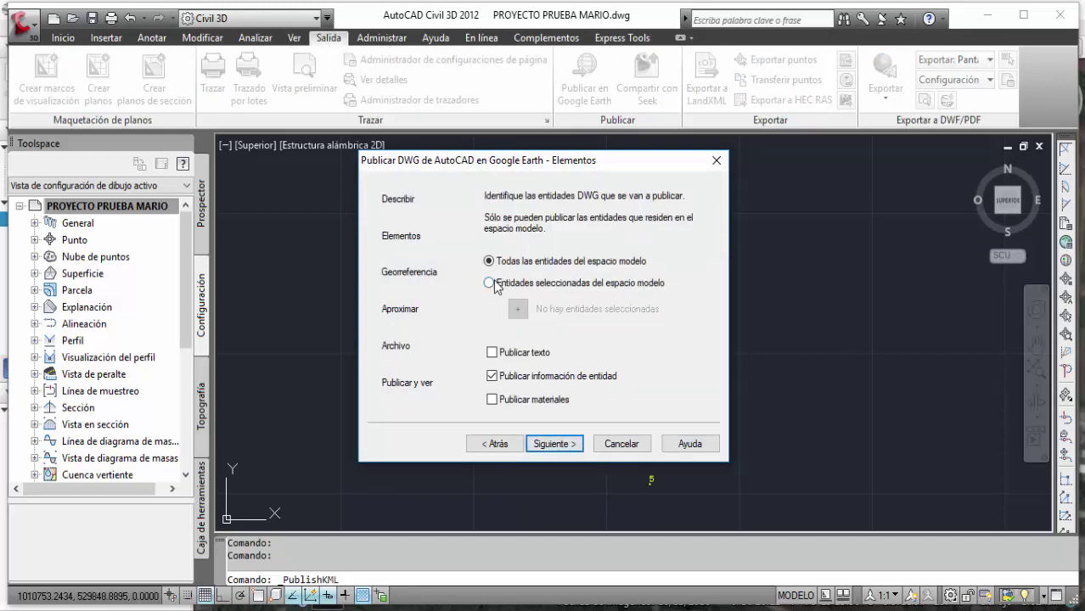
- Publish only the 24 window-selected survey point entities, including their text
{"action": "left_click", "coordinate": [490, 282]}
{"action": "left_click", "coordinate": [514, 309]}
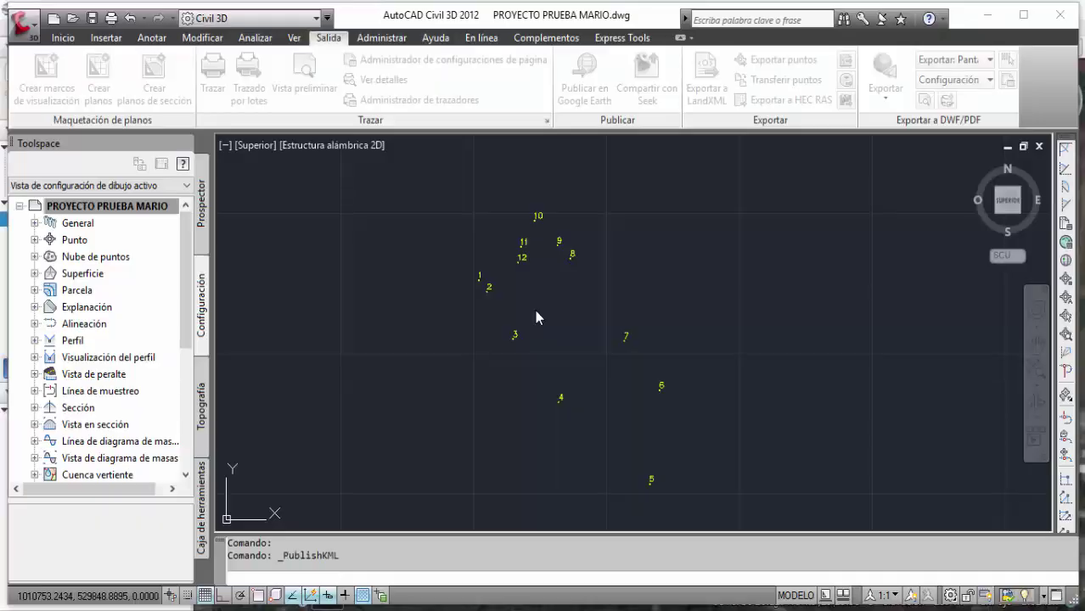
{"action": "left_click", "coordinate": [455, 201]}
{"action": "left_click", "coordinate": [708, 467]}
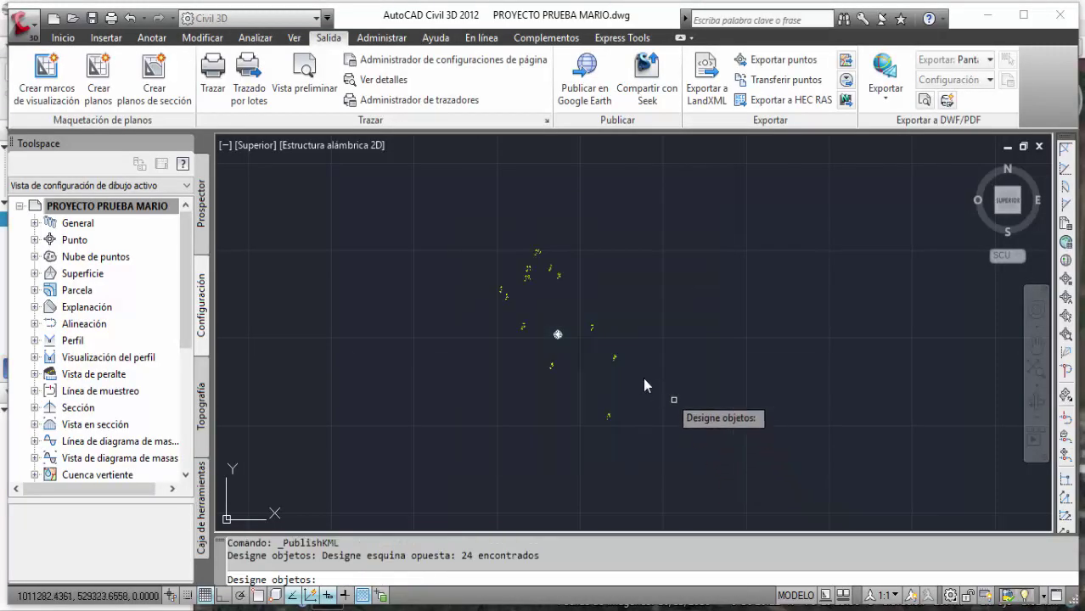
{"action": "key", "text": "Return"}
{"action": "left_click", "coordinate": [515, 356]}
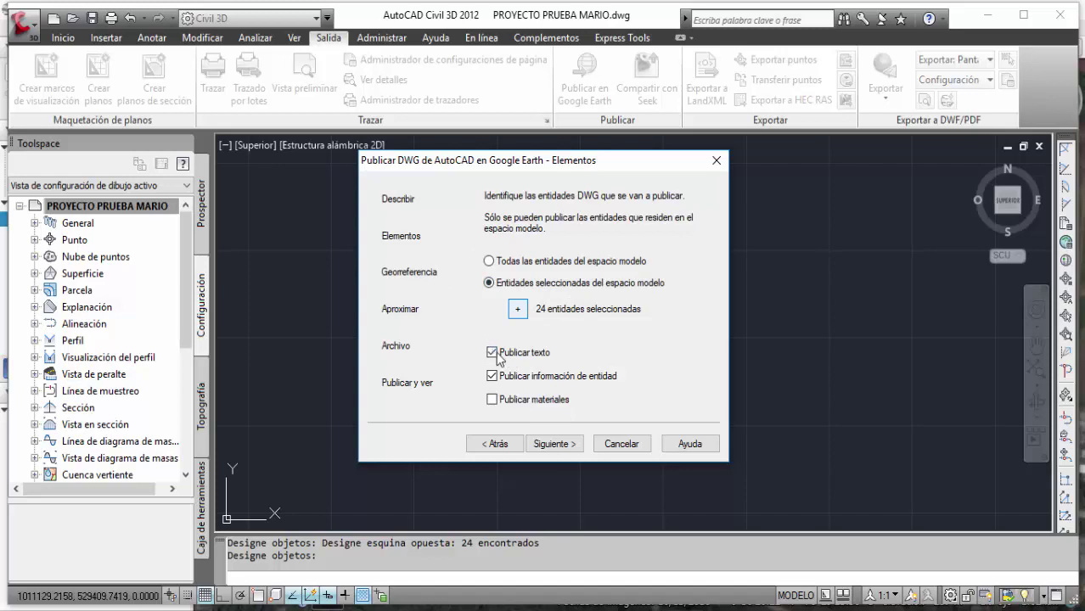
- Clamp entities to the ground, publish PROYECTO PRUEBA MARIO.kmz, and view it in Google Earth
{"action": "left_click", "coordinate": [563, 444]}
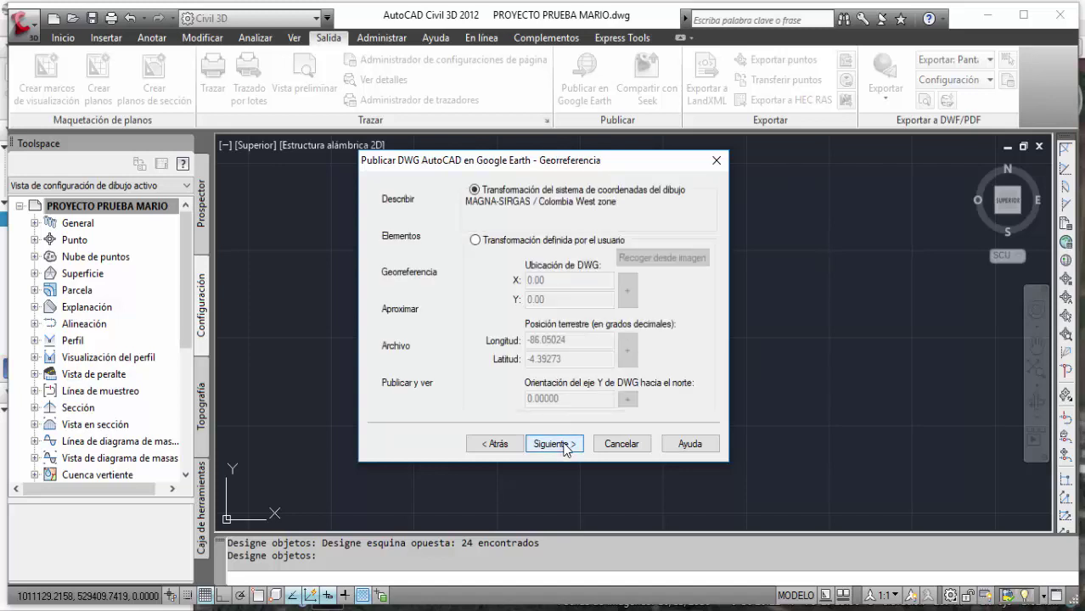
{"action": "left_click", "coordinate": [563, 445]}
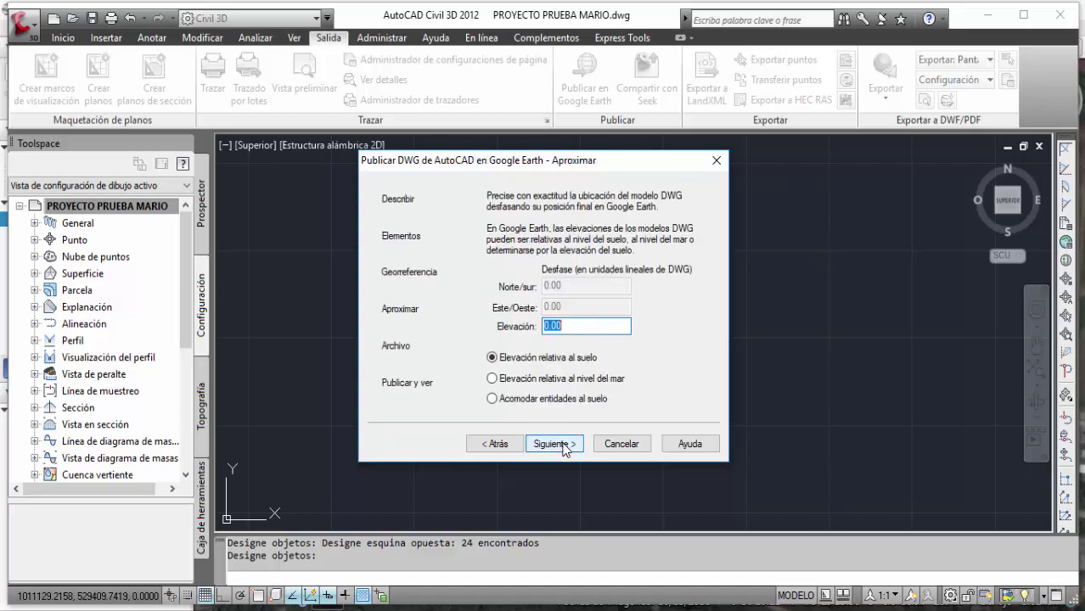
{"action": "left_click", "coordinate": [553, 400]}
{"action": "left_click", "coordinate": [565, 444]}
{"action": "left_click", "coordinate": [564, 443]}
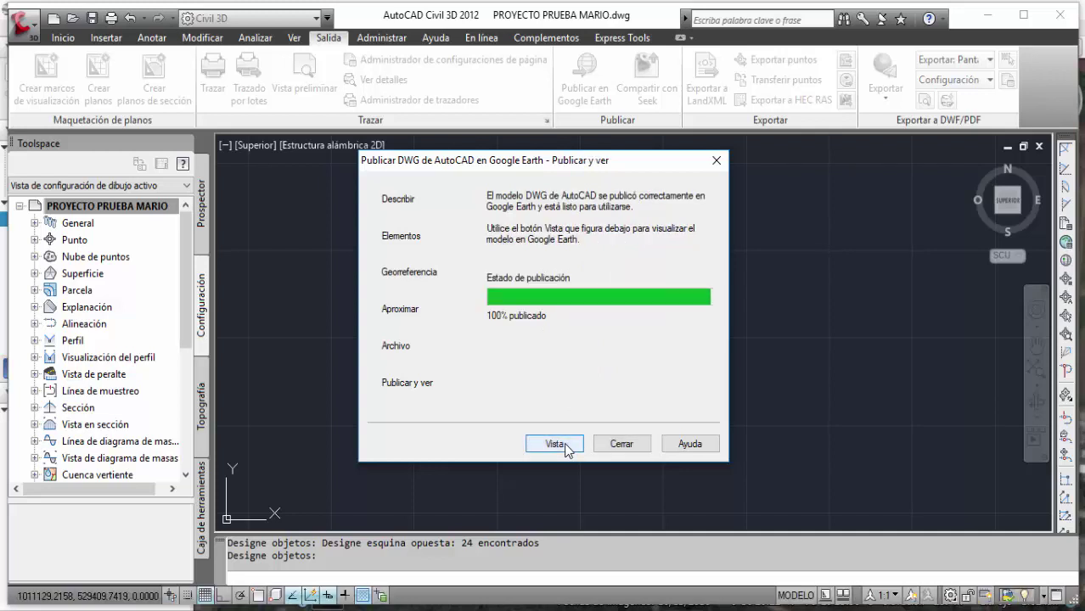
{"action": "left_click", "coordinate": [564, 443]}
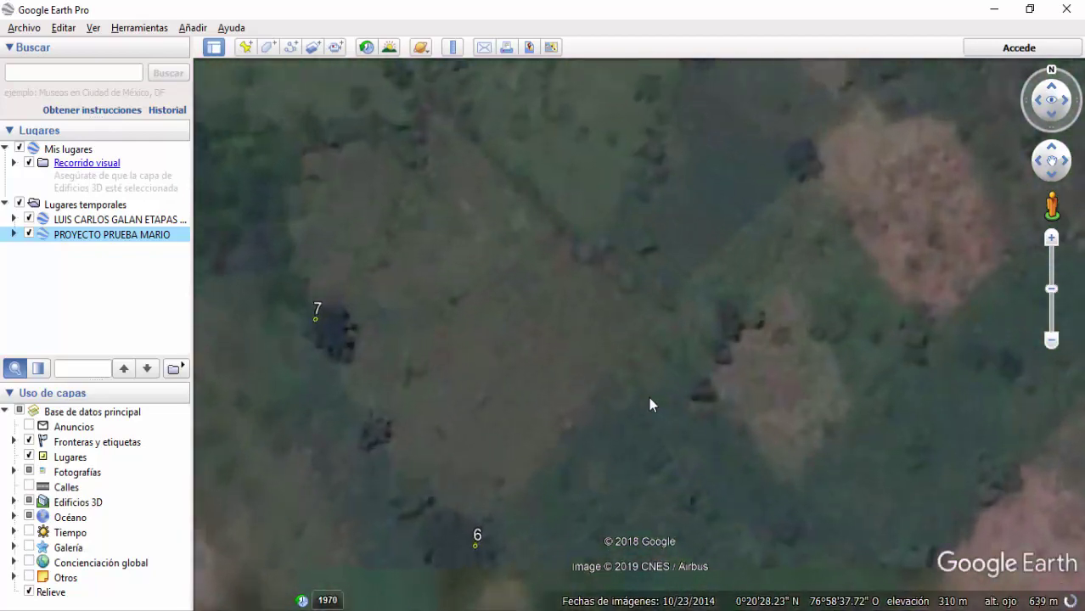
- Frame survey points 1–12 along the stream bend and select point 1 to expand the project in Places
{"action": "left_click_drag", "start_coordinate": [738, 382], "coordinate": [743, 279]}
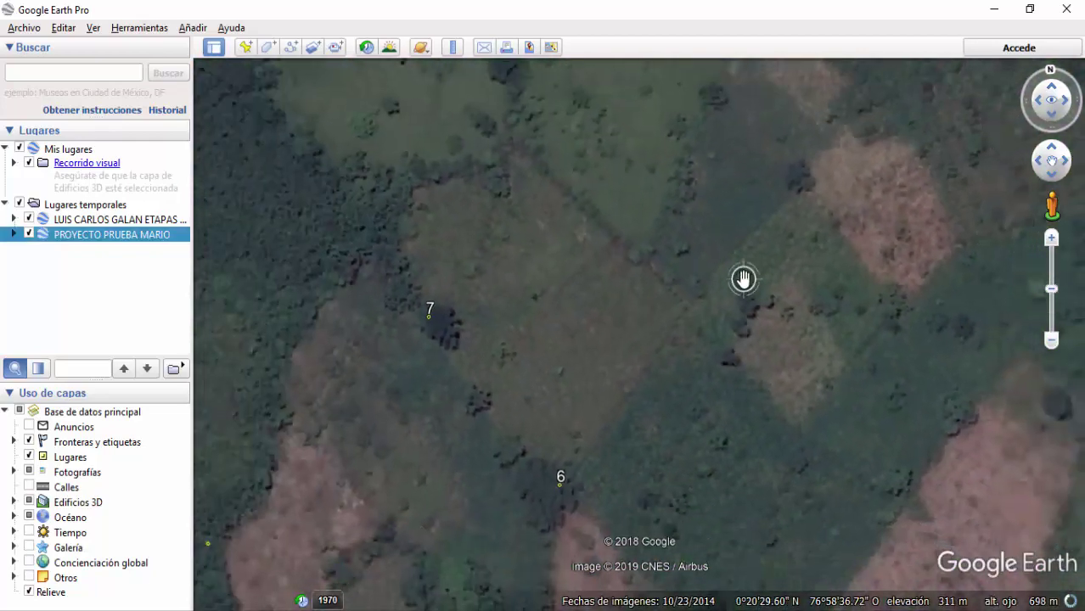
{"action": "scroll", "coordinate": [744, 279], "scroll_direction": "down", "scroll_amount": 2}
{"action": "mouse_move", "coordinate": [637, 303]}
{"action": "left_mouse_down"}
{"action": "mouse_move", "coordinate": [757, 246]}
{"action": "mouse_move", "coordinate": [840, 363]}
{"action": "left_mouse_up"}
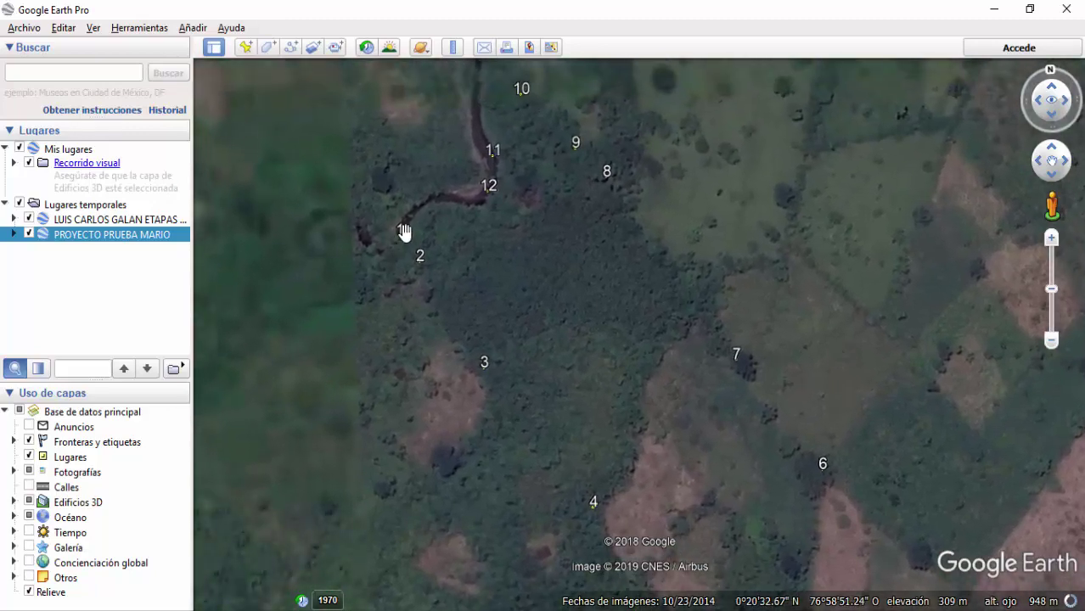
{"action": "left_click", "coordinate": [404, 232]}
{"action": "scroll", "coordinate": [470, 210], "scroll_direction": "up", "scroll_amount": 2}
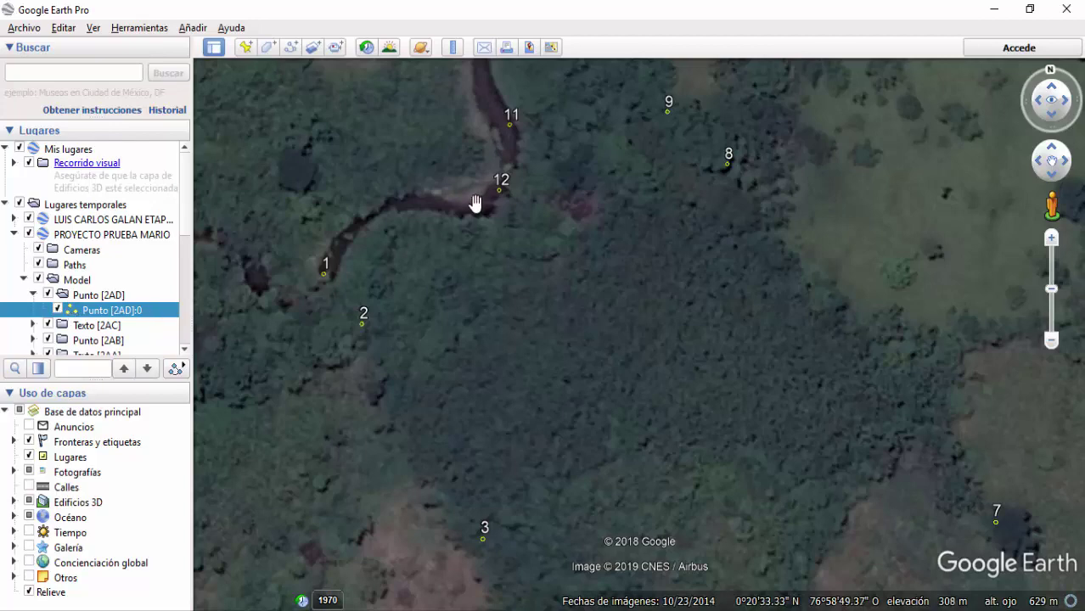
{"action": "scroll", "coordinate": [488, 208], "scroll_direction": "up", "scroll_amount": 1}
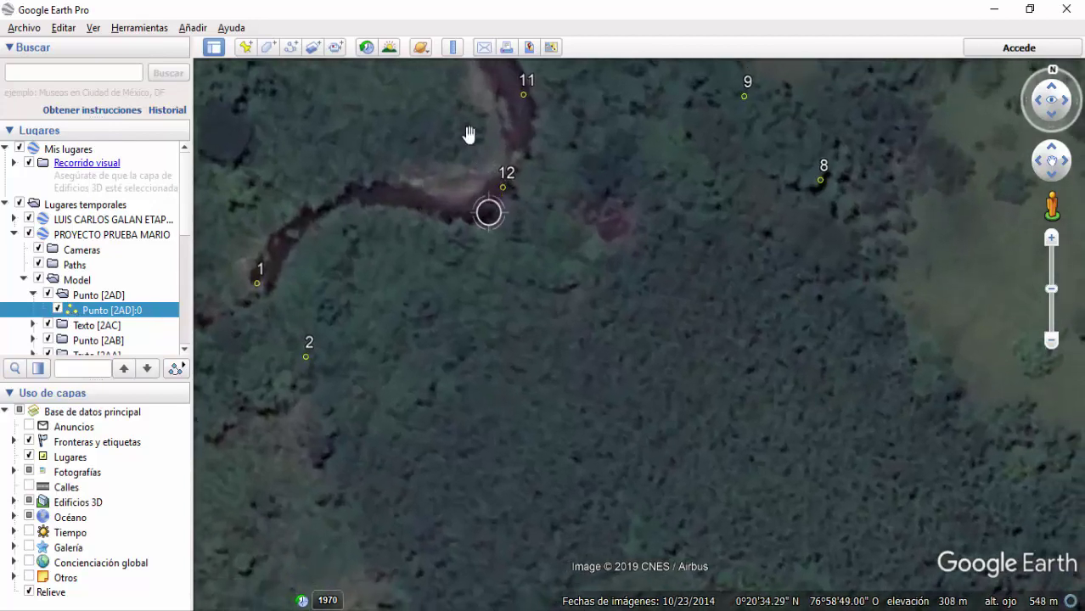
{"action": "left_click_drag", "start_coordinate": [469, 134], "coordinate": [497, 305]}
{"action": "scroll", "coordinate": [574, 302], "scroll_direction": "down", "scroll_amount": 1}
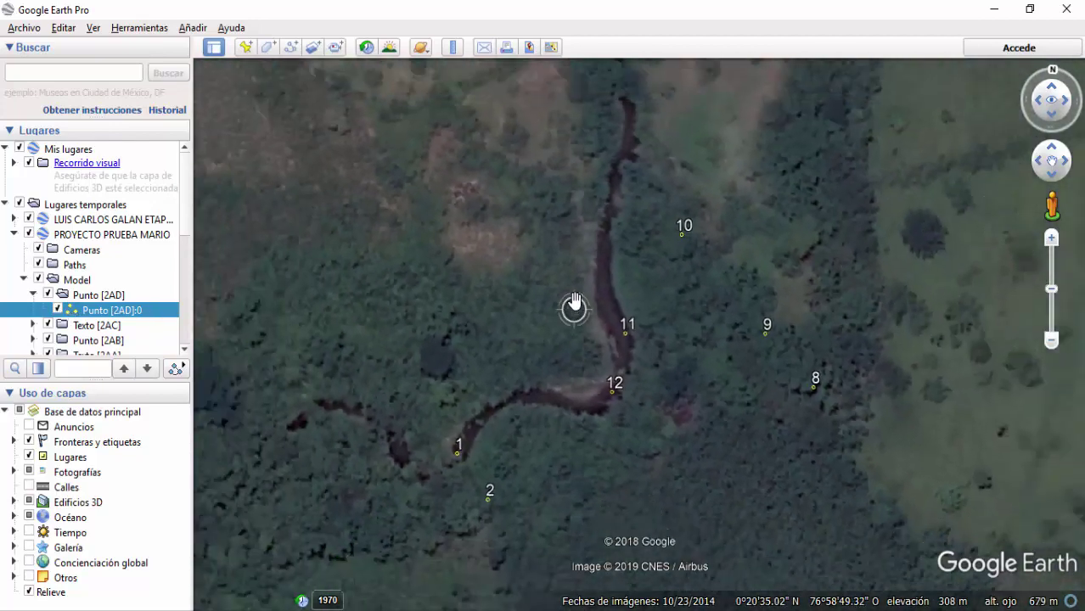
{"action": "left_click", "coordinate": [245, 46]}
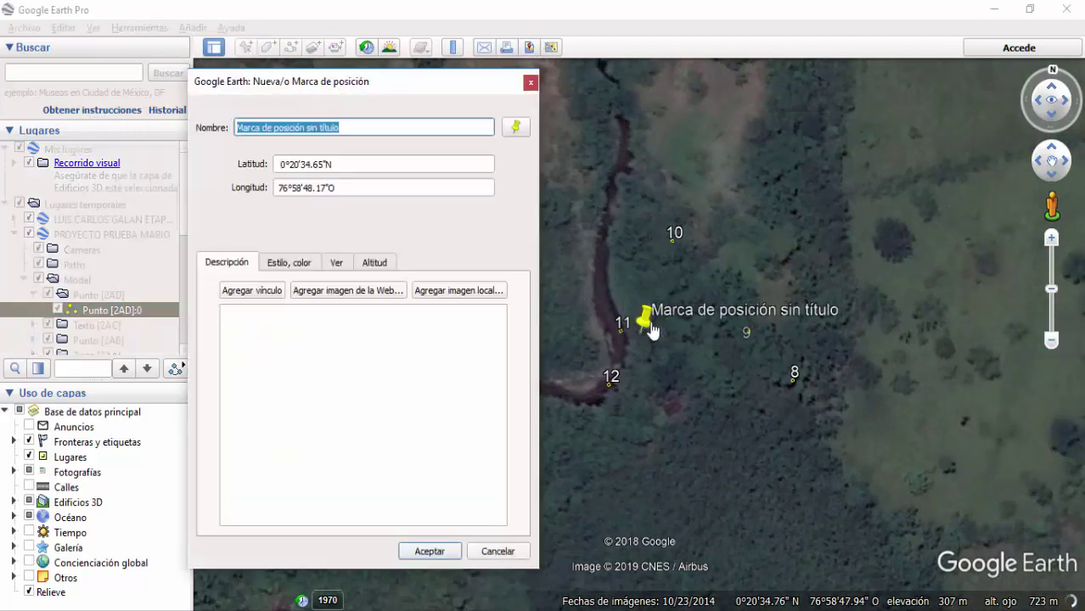
{"action": "left_click_drag", "start_coordinate": [652, 331], "coordinate": [629, 344]}
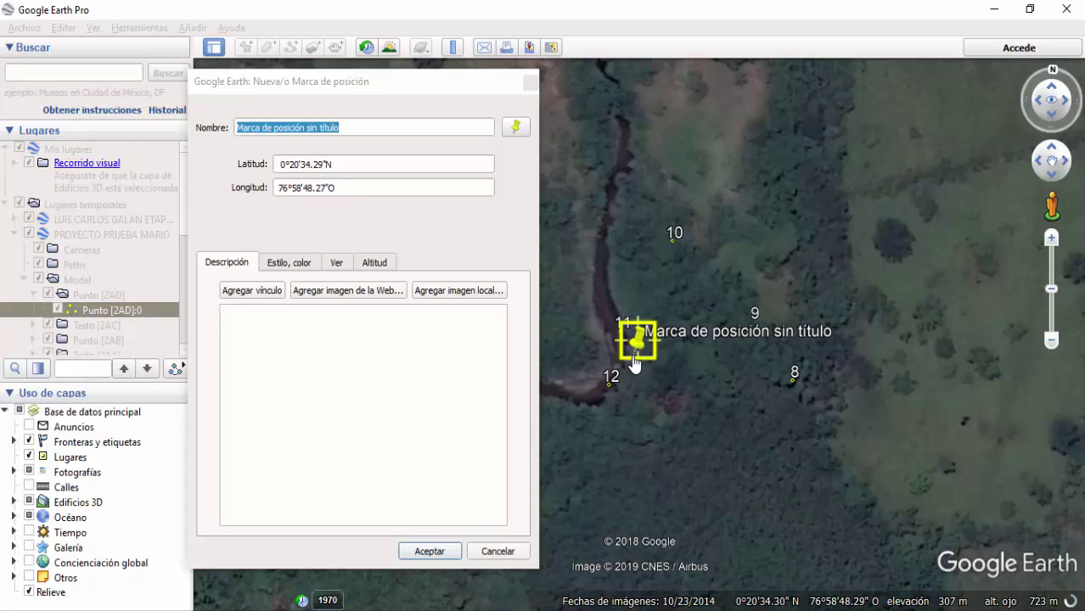
{"action": "left_click", "coordinate": [515, 128]}
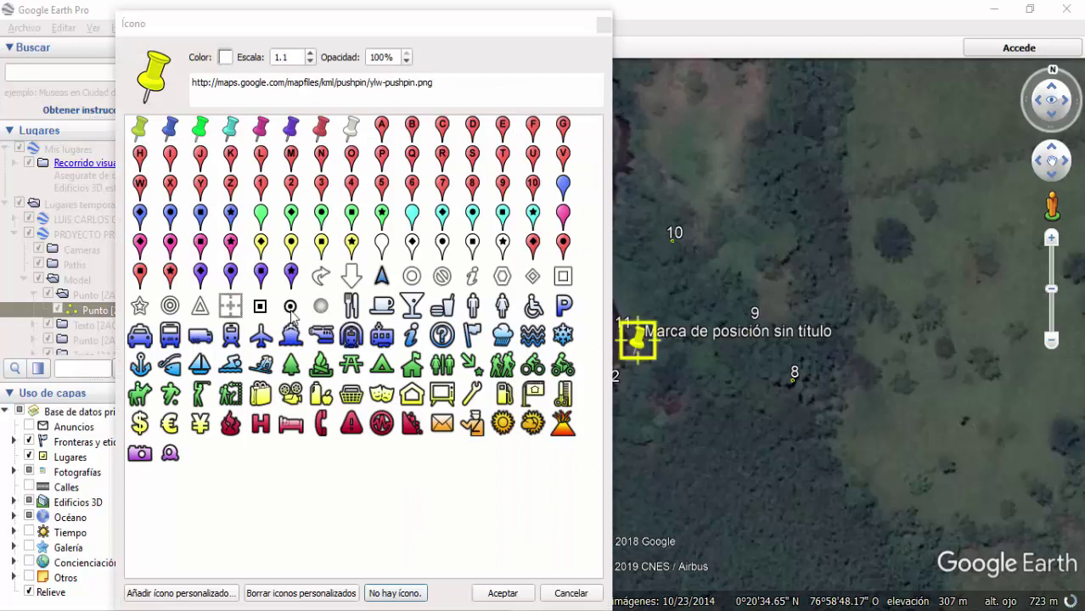
{"action": "left_click", "coordinate": [290, 306]}
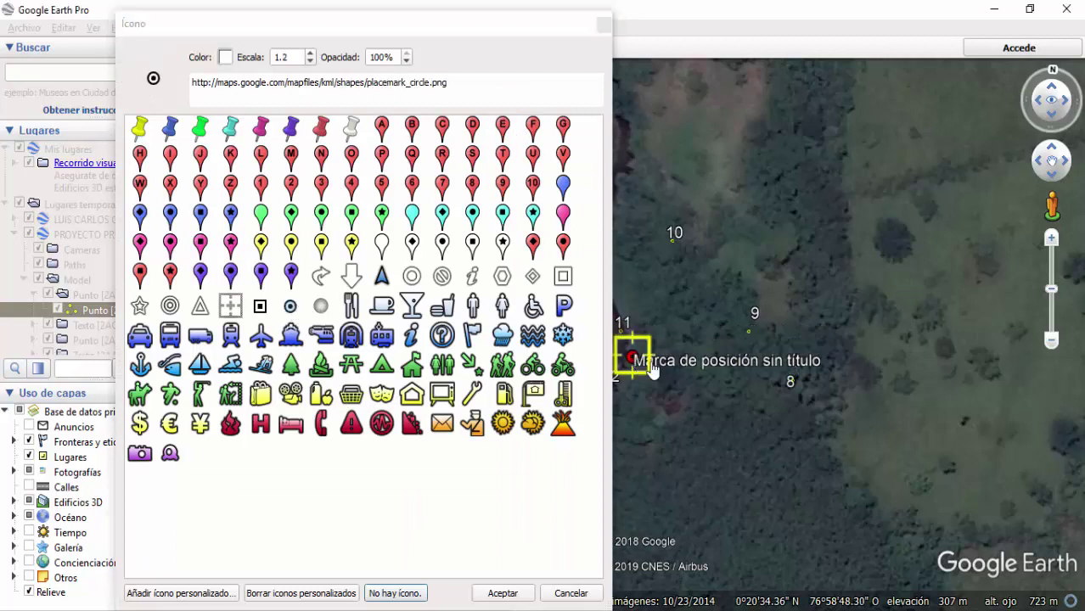
{"action": "left_click_drag", "start_coordinate": [652, 369], "coordinate": [752, 340]}
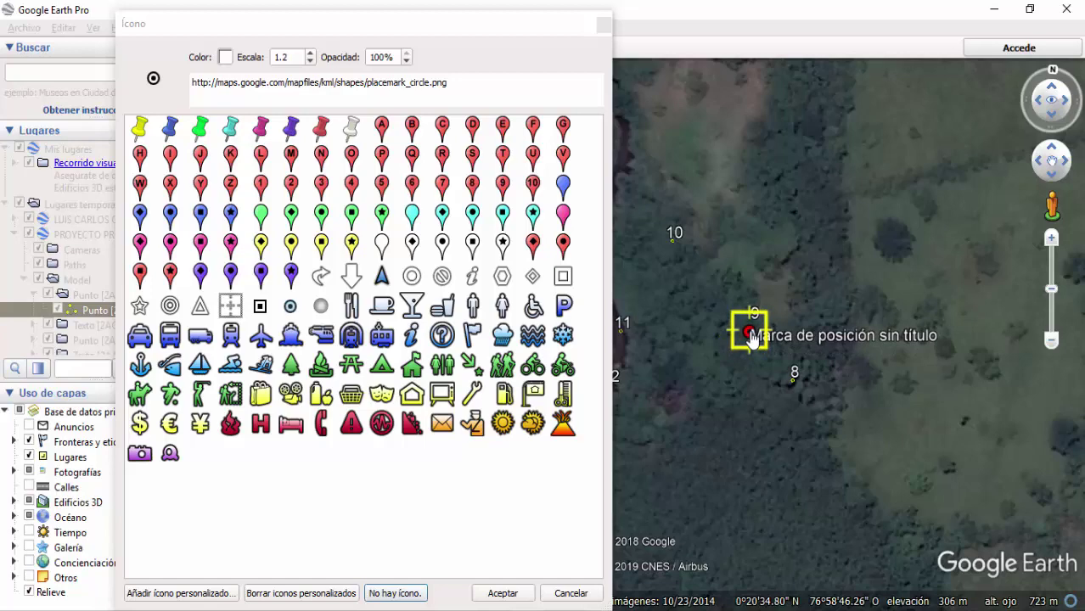
{"action": "left_click", "coordinate": [503, 593]}
{"action": "left_click", "coordinate": [340, 165]}
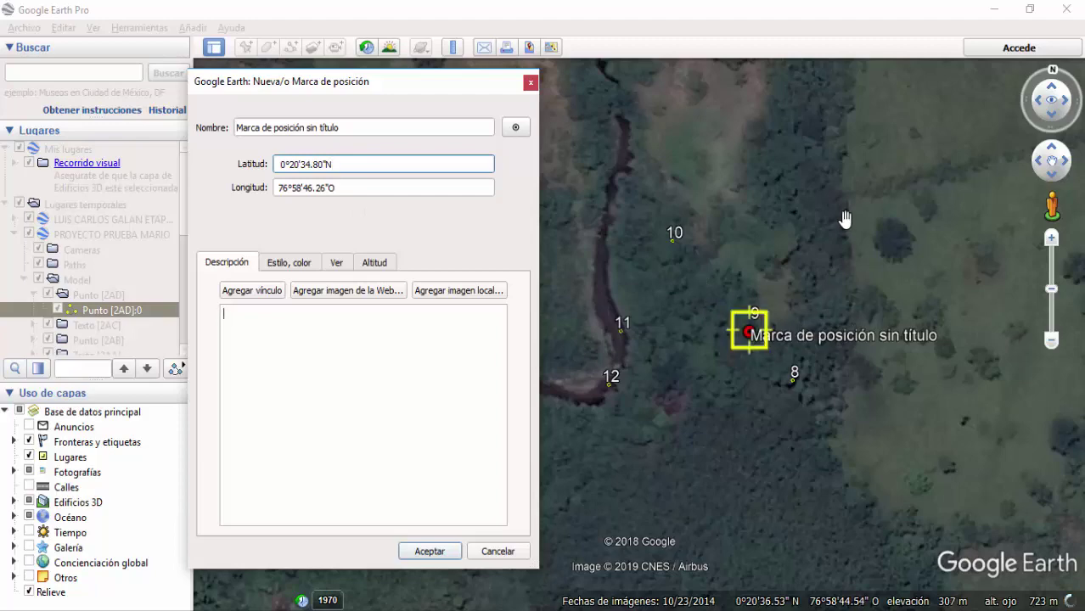
{"action": "left_click", "coordinate": [531, 87]}
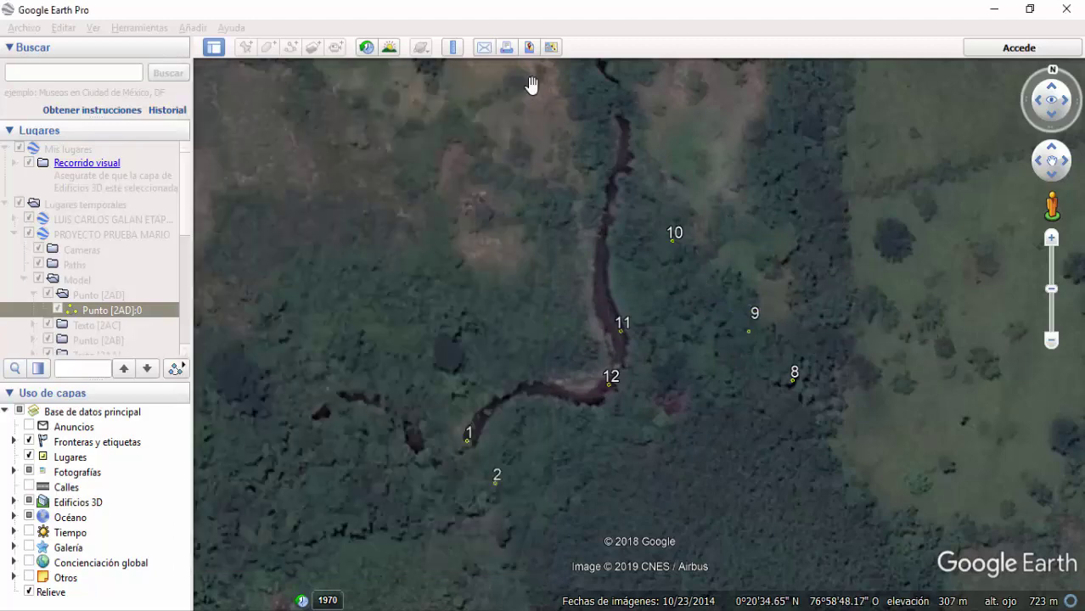
{"action": "scroll", "coordinate": [555, 201], "scroll_direction": "down", "scroll_amount": 3}
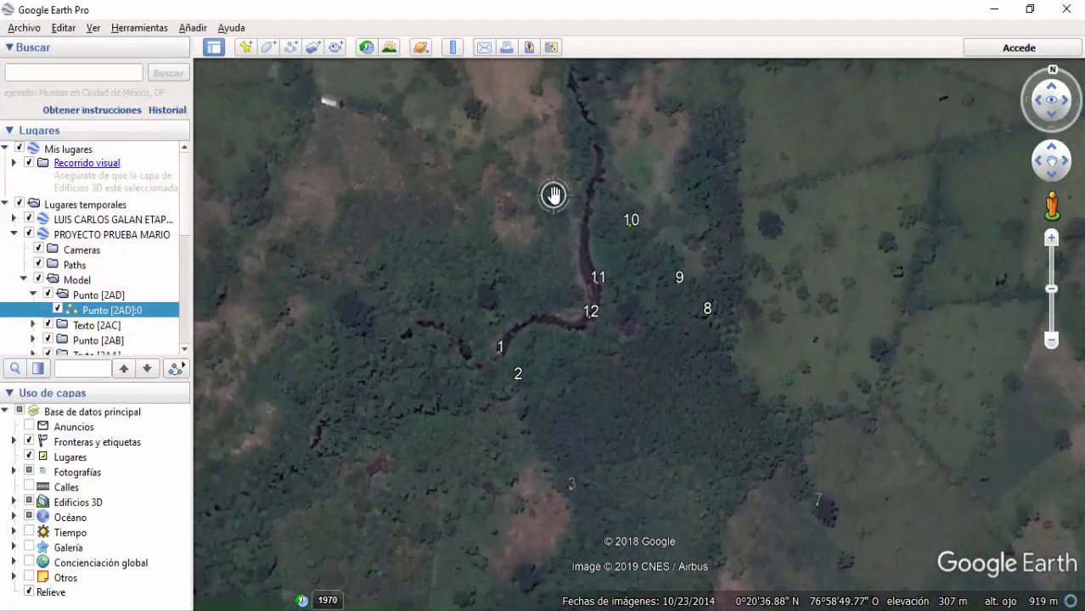
{"action": "left_click", "coordinate": [1057, 71]}
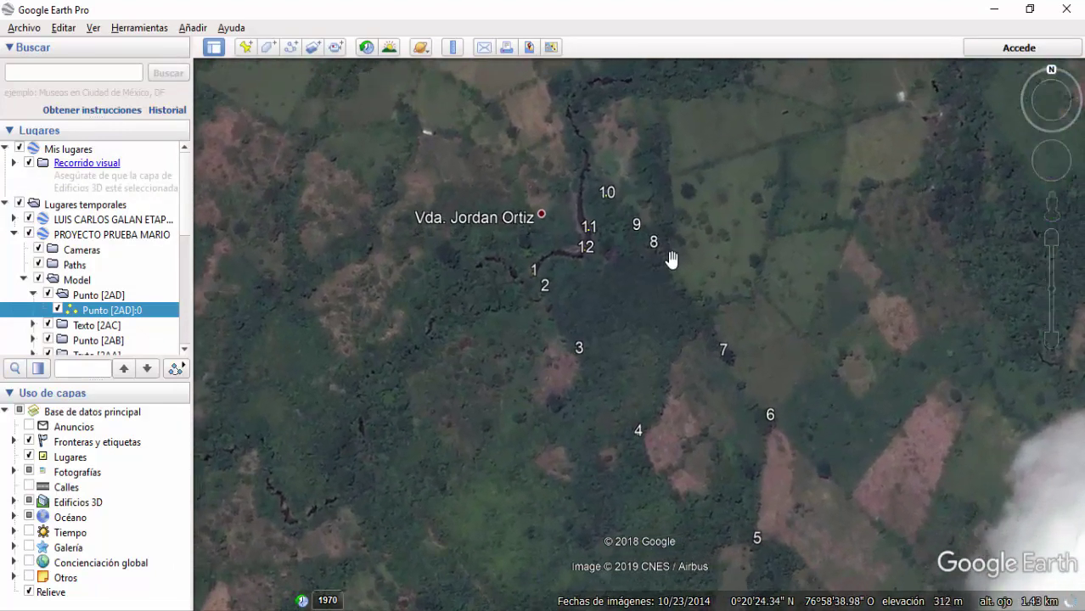
{"action": "left_click_drag", "start_coordinate": [747, 341], "coordinate": [670, 278]}
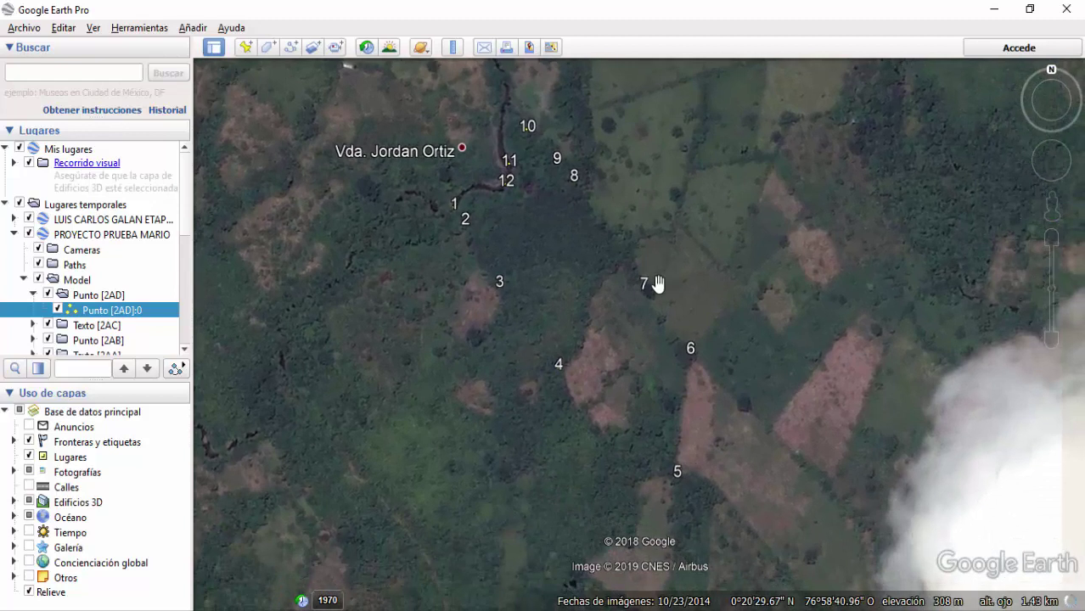